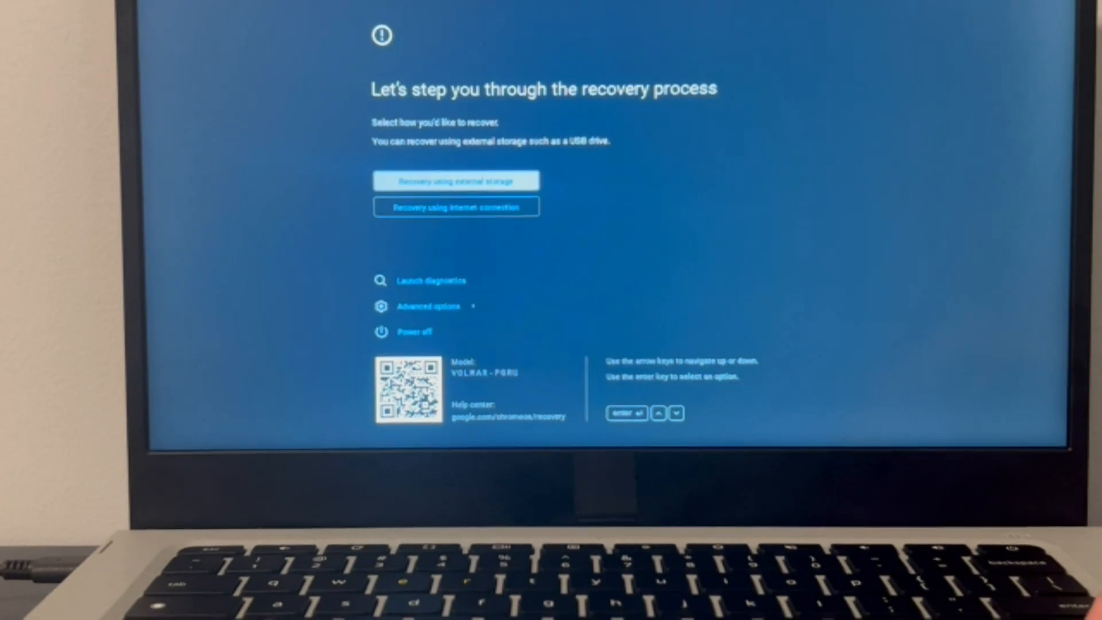
- Highlight Launch diagnostics among the recovery options
key("Down")
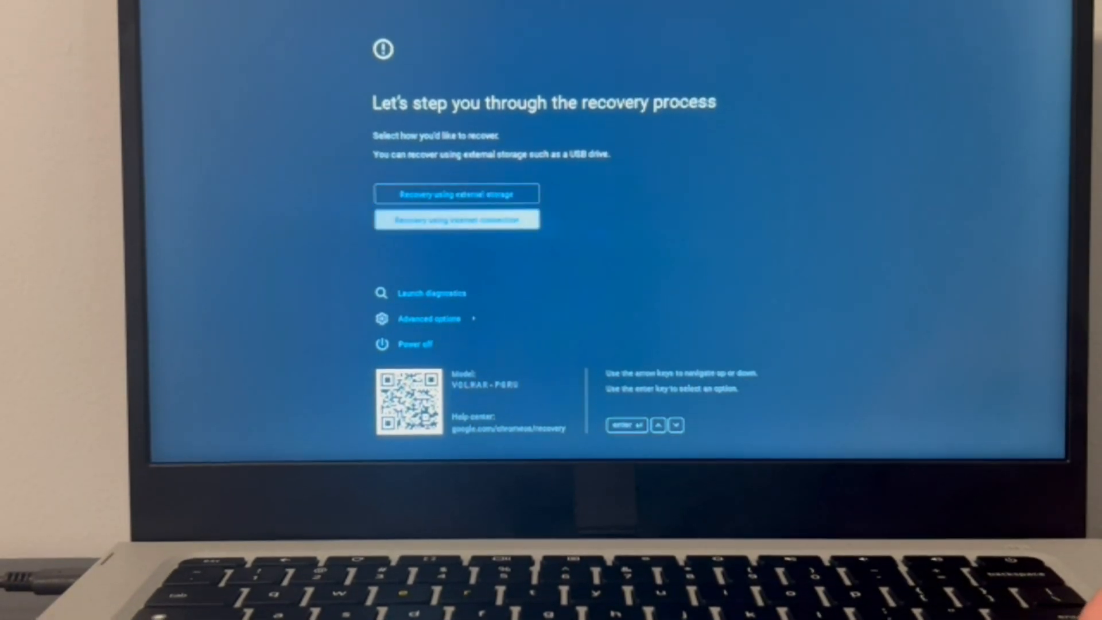
key("Down")
key("Down")
key("Up")
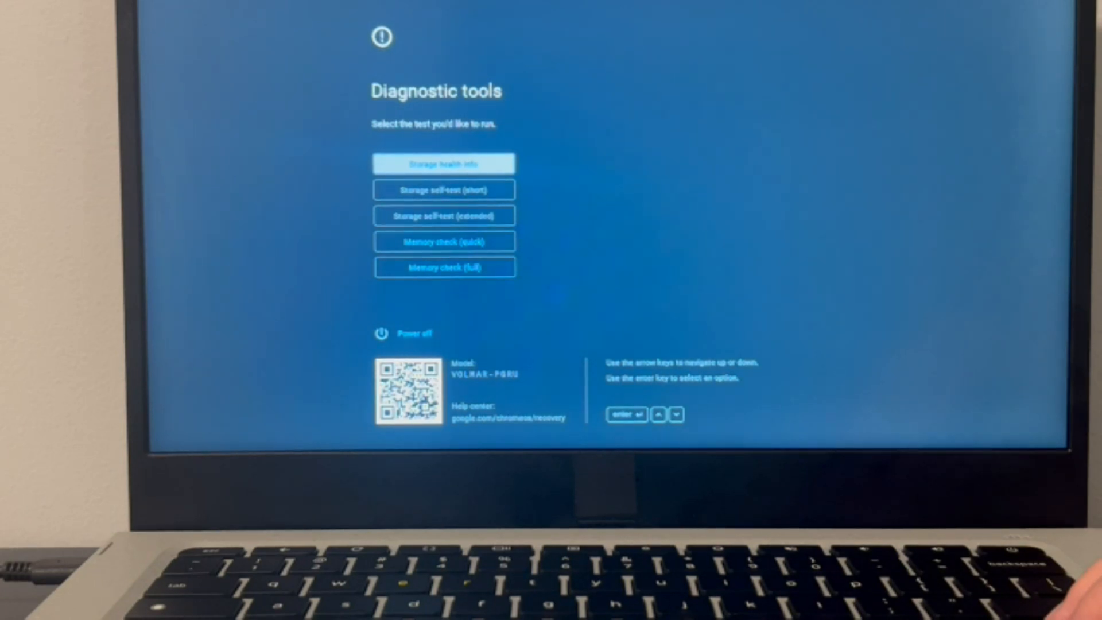
- Select Storage self-test (short) for the NVMe drive and run it
key("Down")
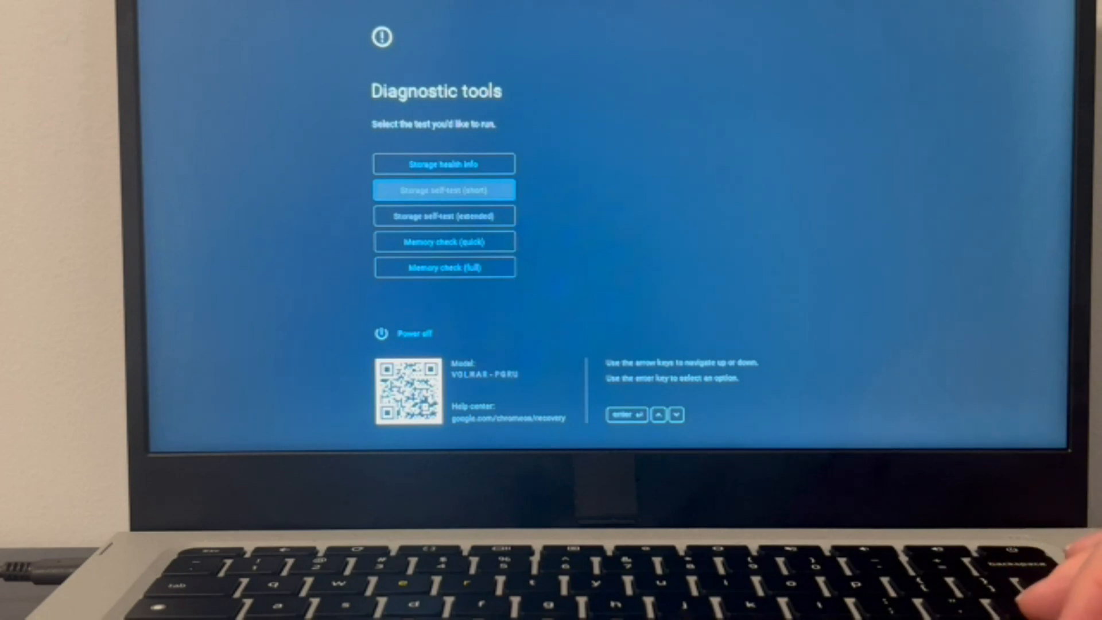
key("Down")
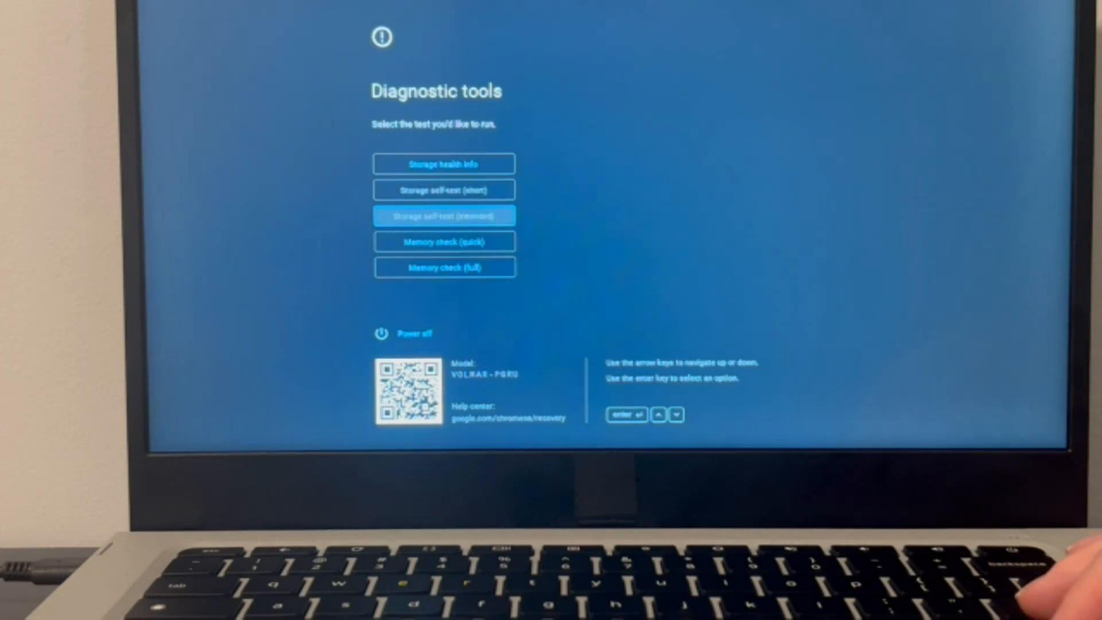
key("Up")
key("Down")
key("Up")
key("Down")
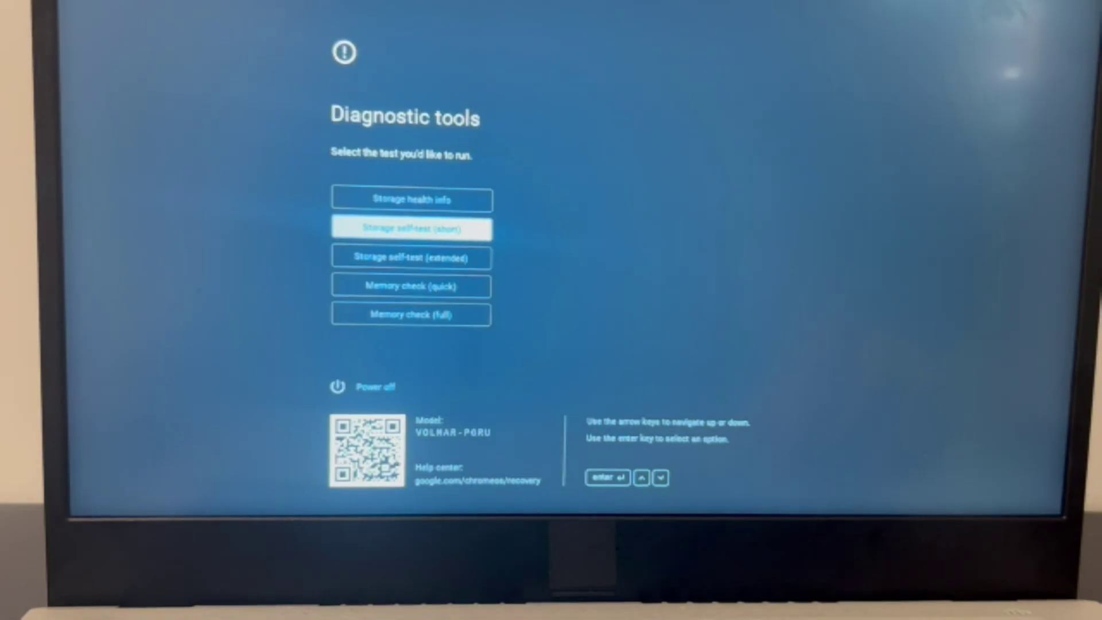
key("Down")
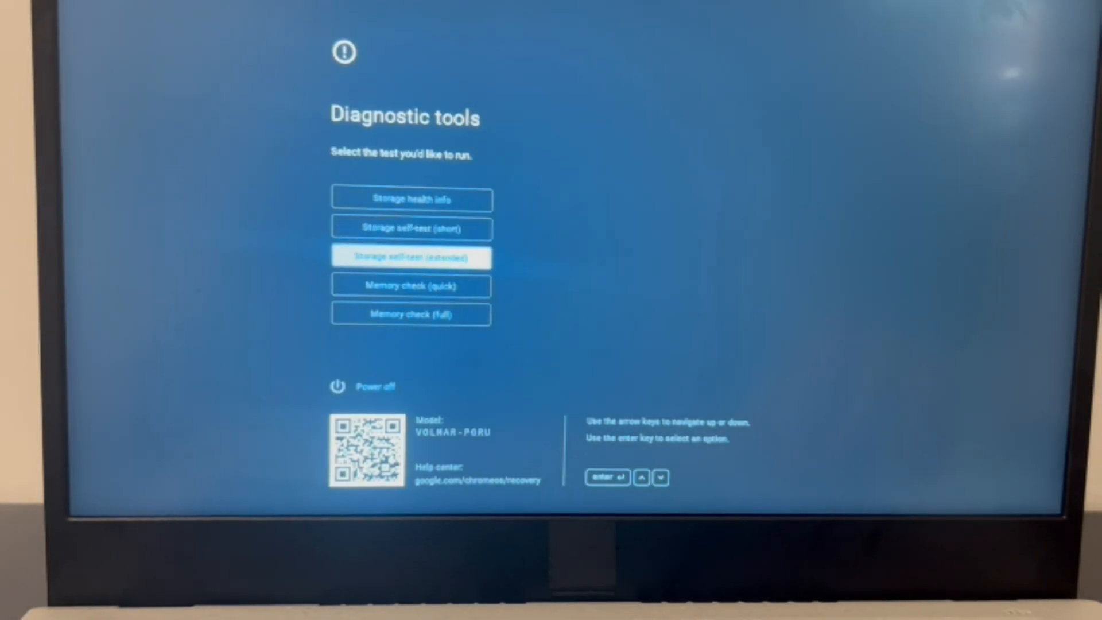
key("Up")
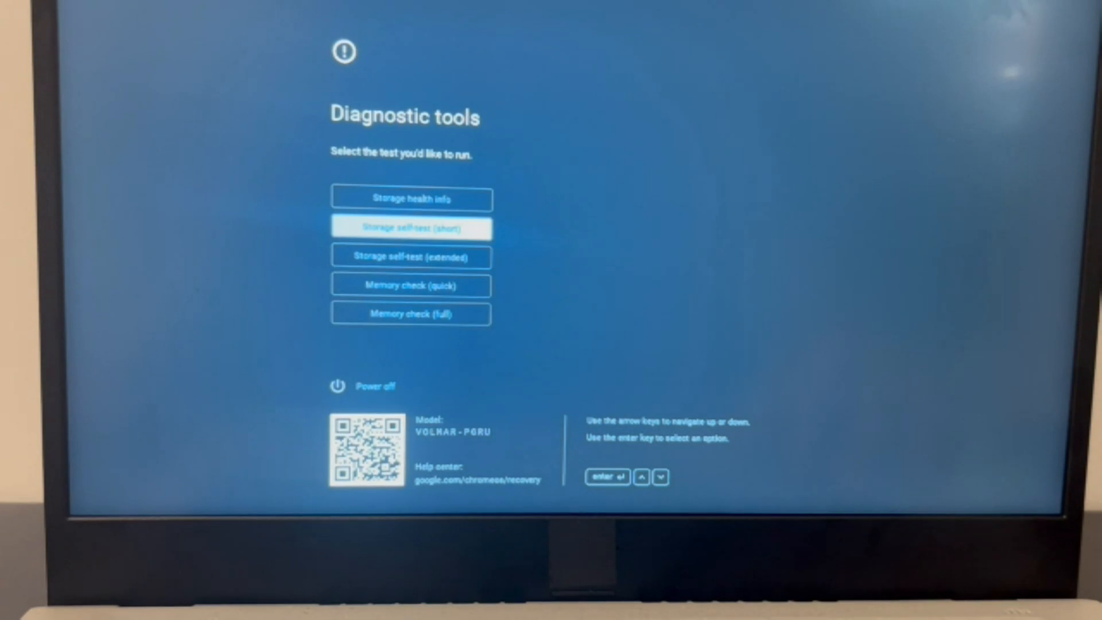
key("Up")
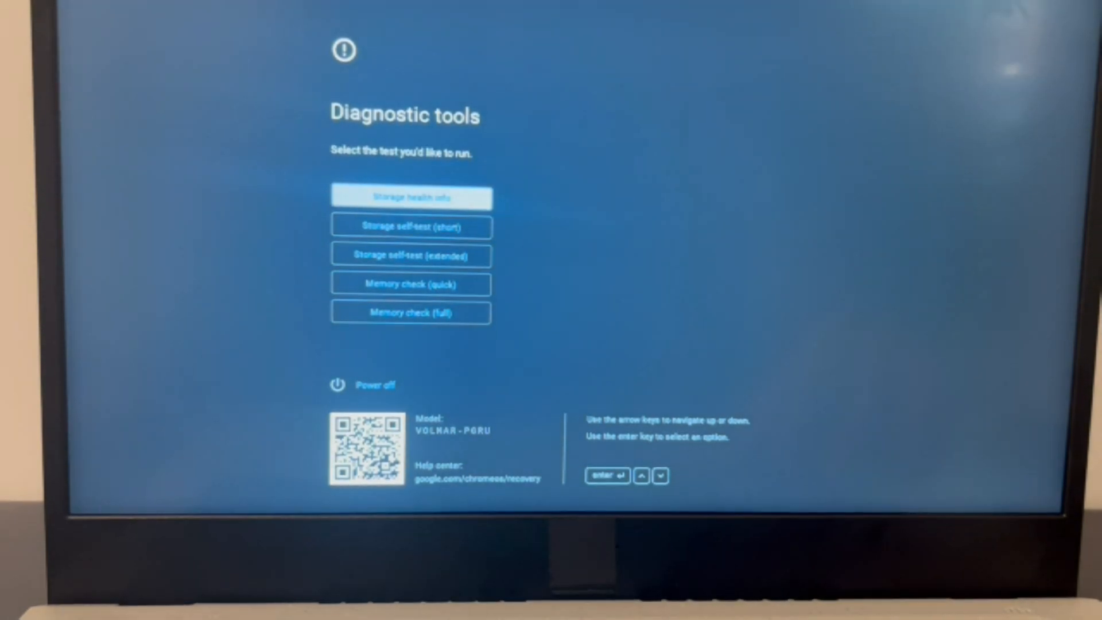
key("Down")
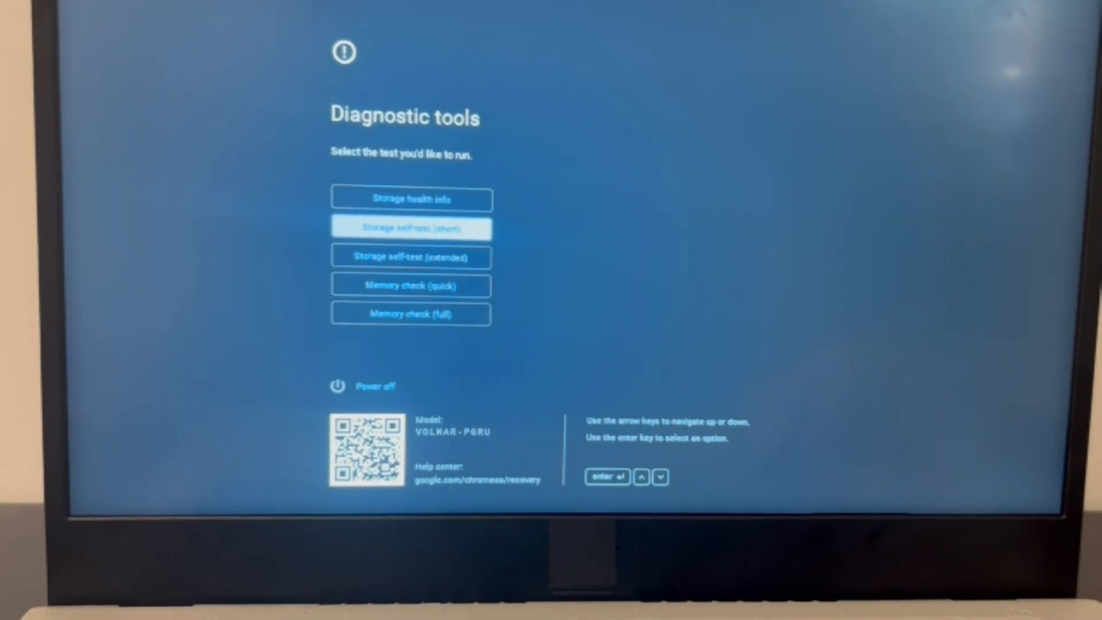
key("Return")
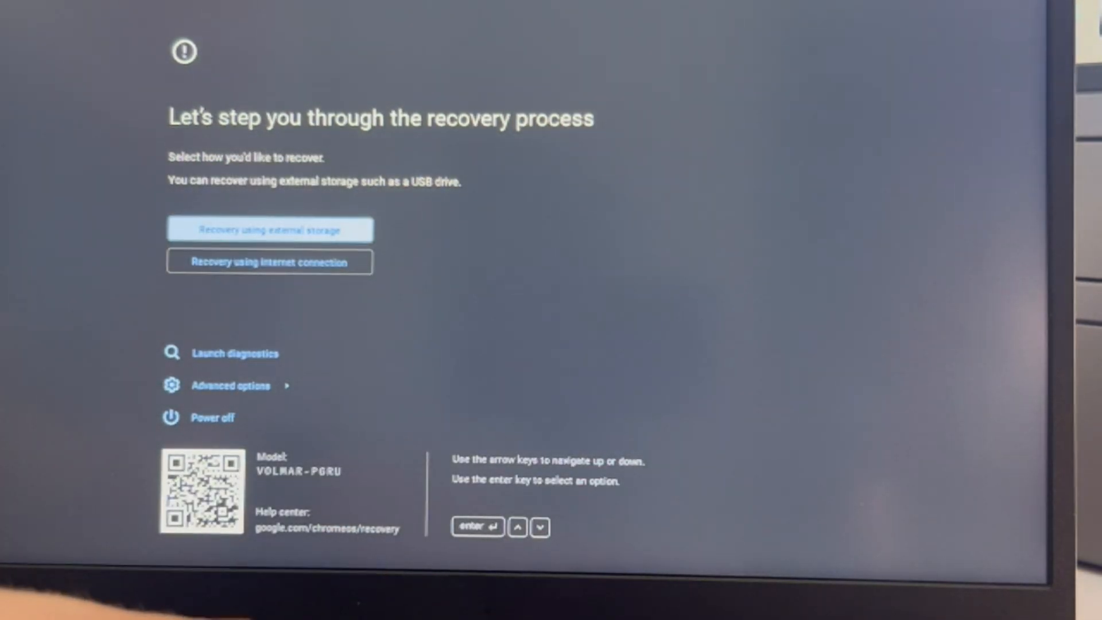
- Choose Recovery using external storage and continue to 'Connect your external storage device'
key("Return")
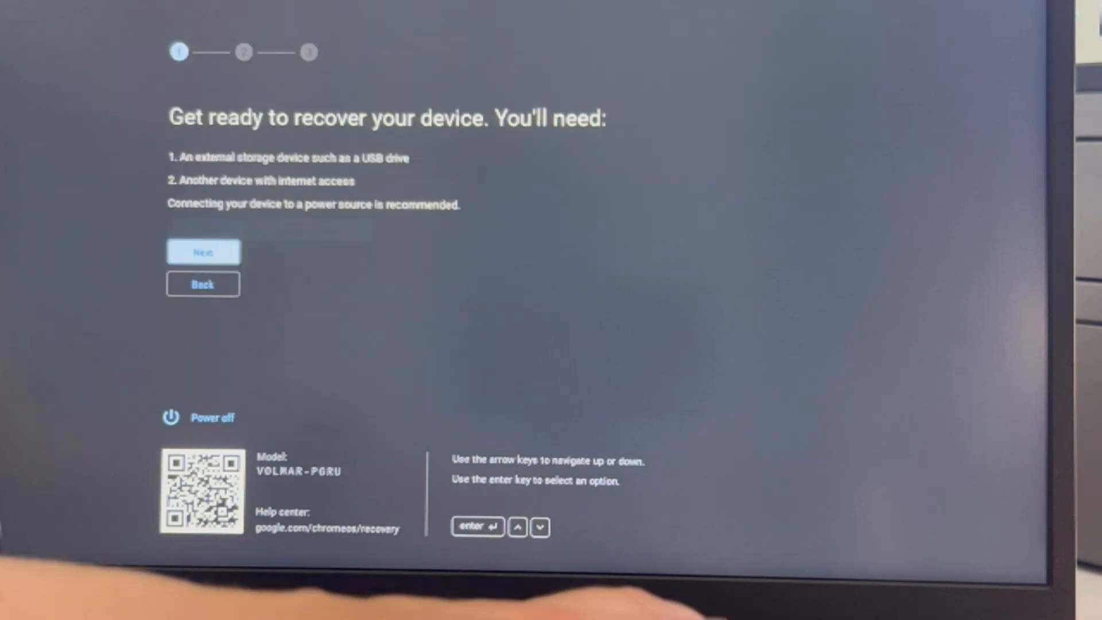
key("Return")
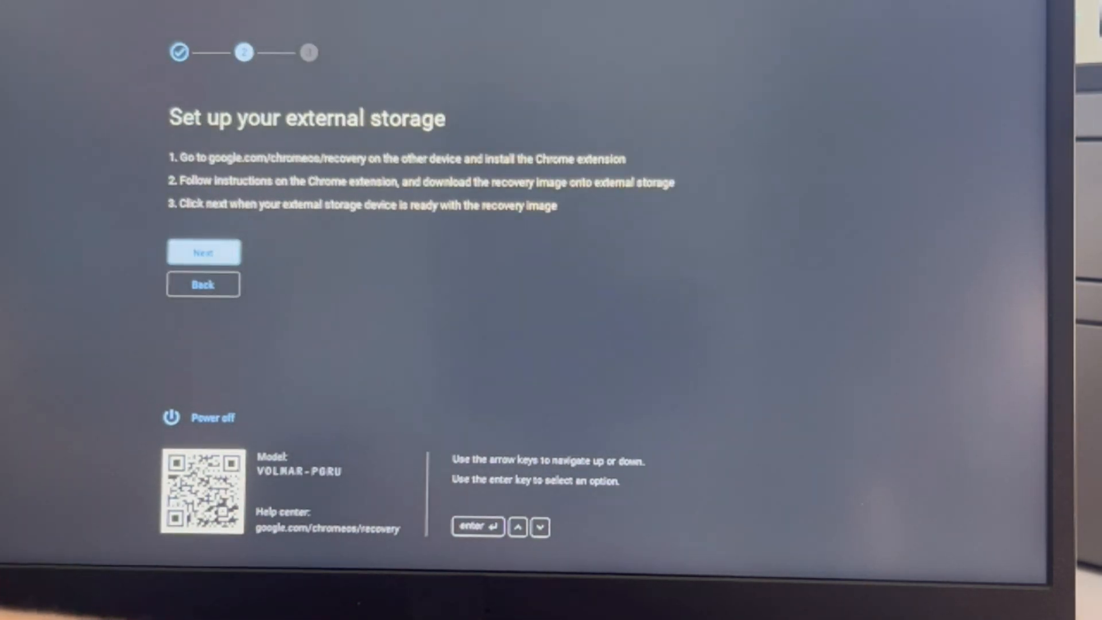
key("Return")
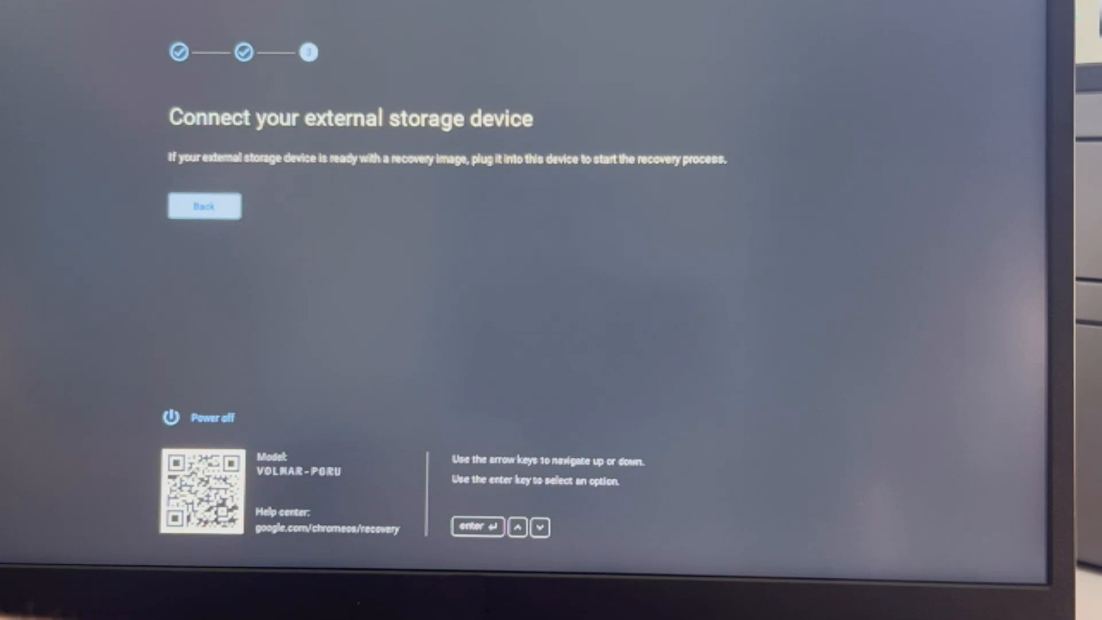